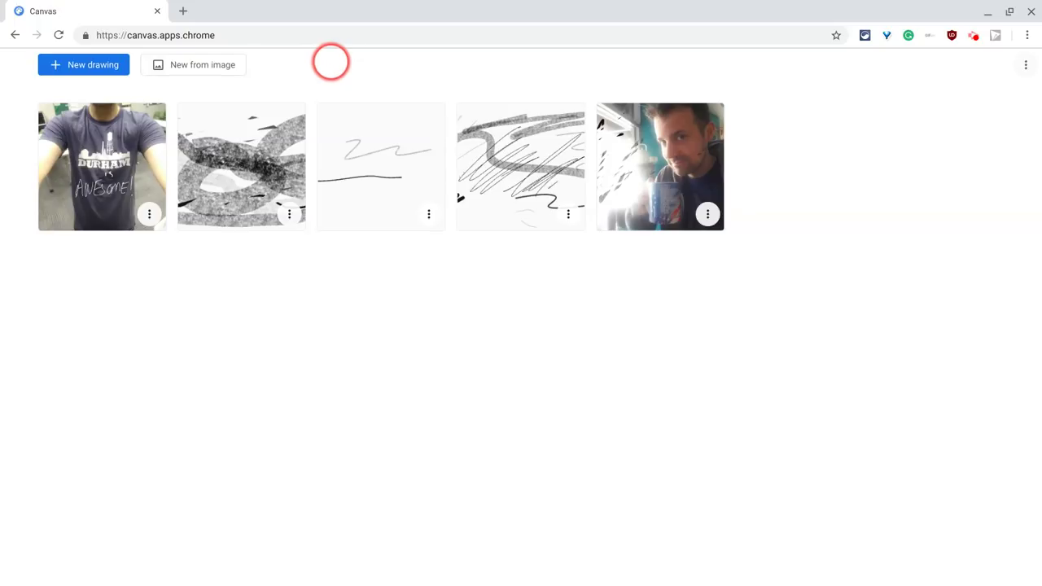
Start a new blank drawing and browse the custom colour options, keeping black selected.
left_click(154, 36)
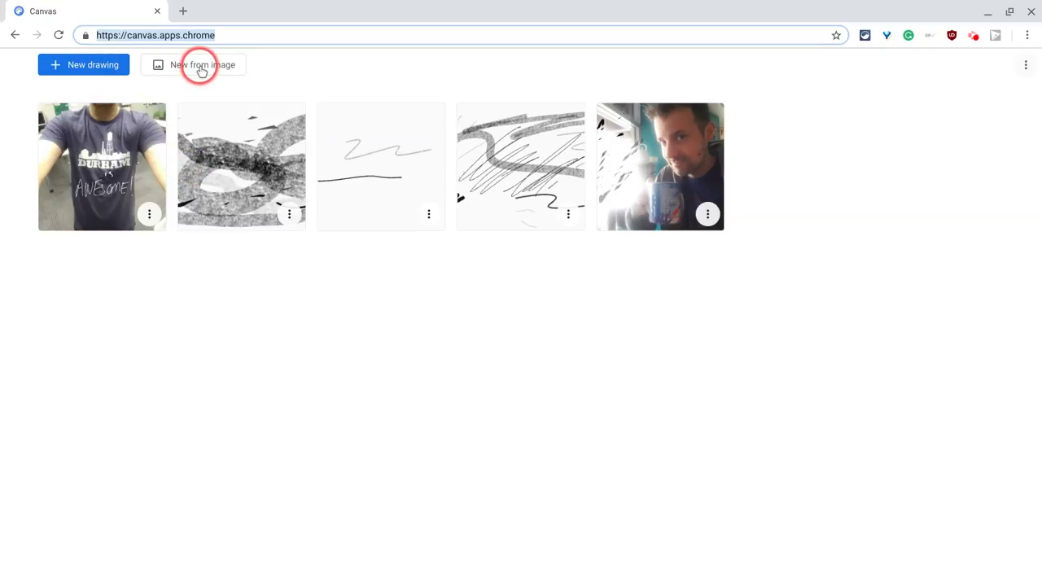
left_click(95, 72)
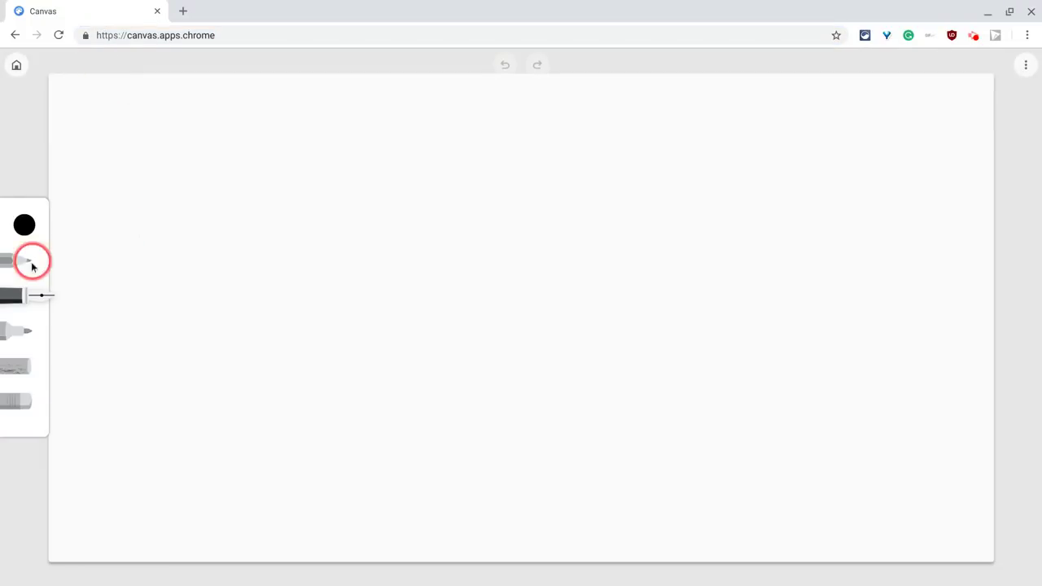
left_click(24, 227)
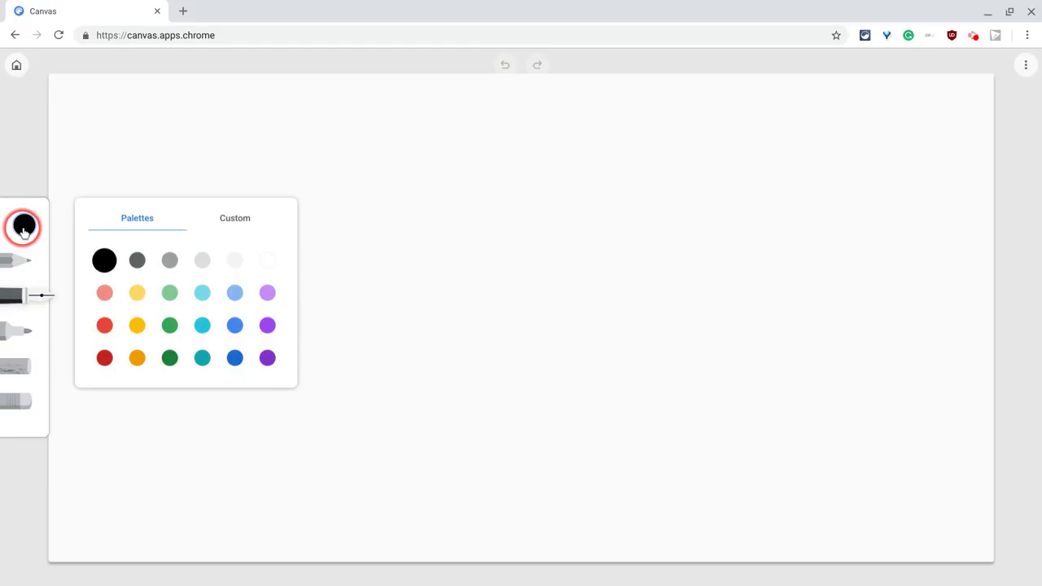
left_click(233, 220)
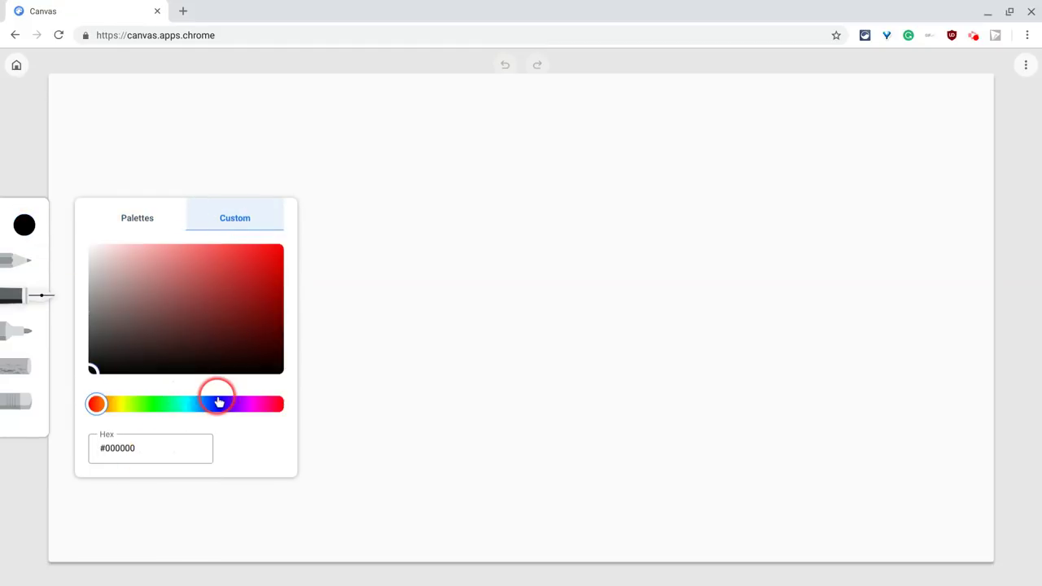
left_click(23, 228)
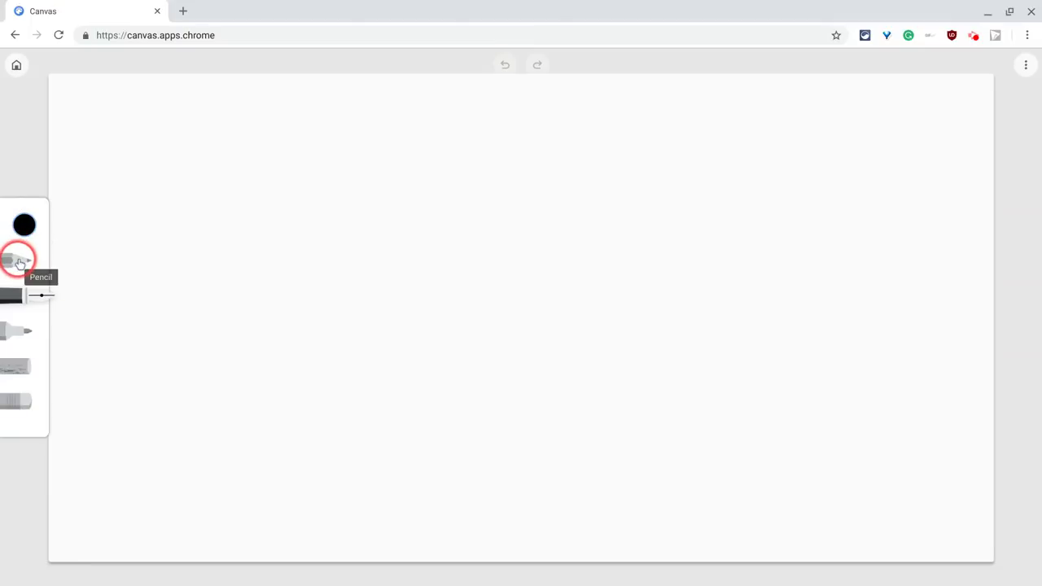
Draw a black pencil zigzag and two black pen strokes, one zigzag and one looping.
left_click(18, 259)
left_click_drag(150, 167, 191, 197)
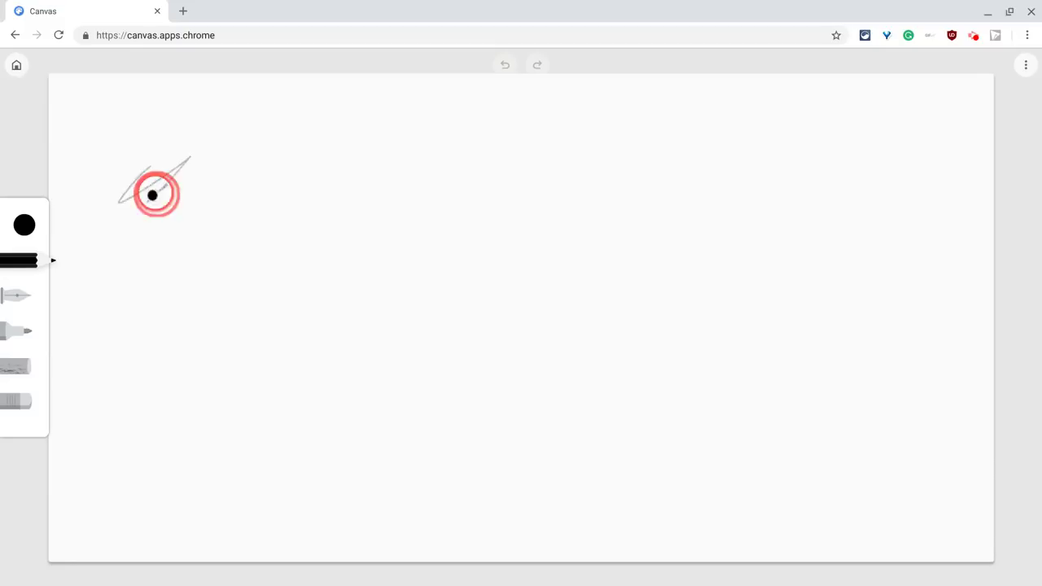
left_click(39, 296)
mouse_move(141, 258)
left_mouse_down()
mouse_move(307, 187)
mouse_move(217, 265)
mouse_move(277, 234)
left_mouse_up()
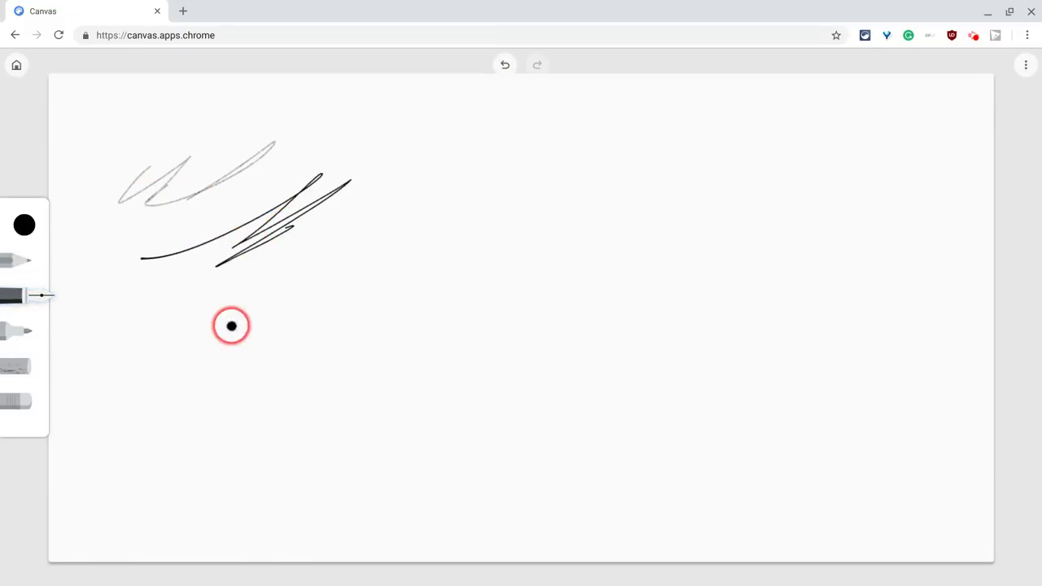
mouse_move(231, 325)
left_mouse_down()
mouse_move(298, 302)
mouse_move(295, 313)
left_mouse_up()
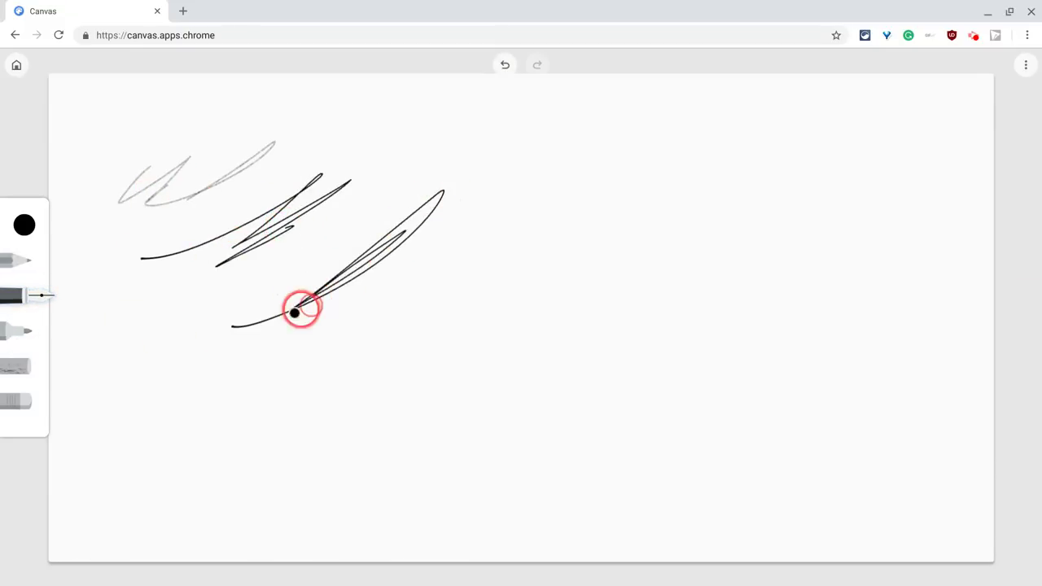
Add a grey chalk stroke and erase a diagonal gap through all the strokes.
left_click(19, 367)
mouse_move(418, 314)
left_mouse_down()
mouse_move(476, 243)
mouse_move(407, 345)
left_mouse_up()
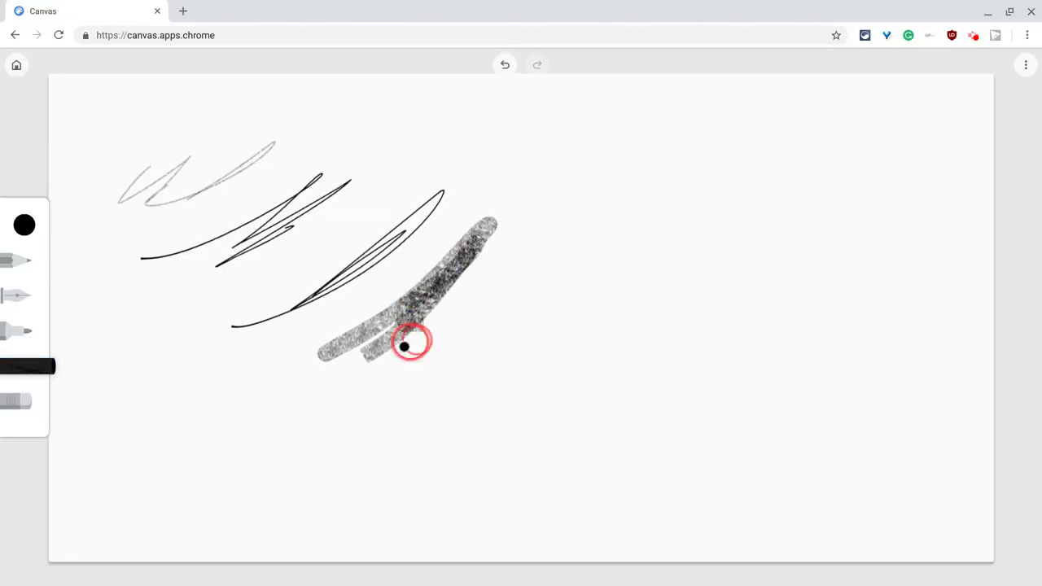
left_click(34, 398)
mouse_move(135, 154)
left_mouse_down()
mouse_move(209, 214)
mouse_move(375, 266)
left_mouse_up()
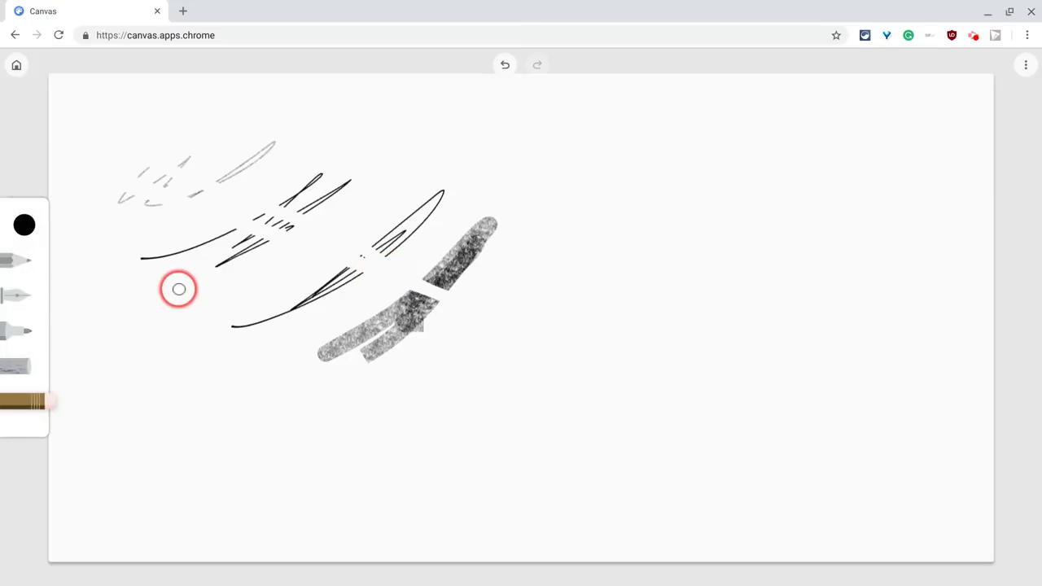
Make the pencil much wider with low opacity and scribble long faint strokes across the middle.
left_click(24, 263)
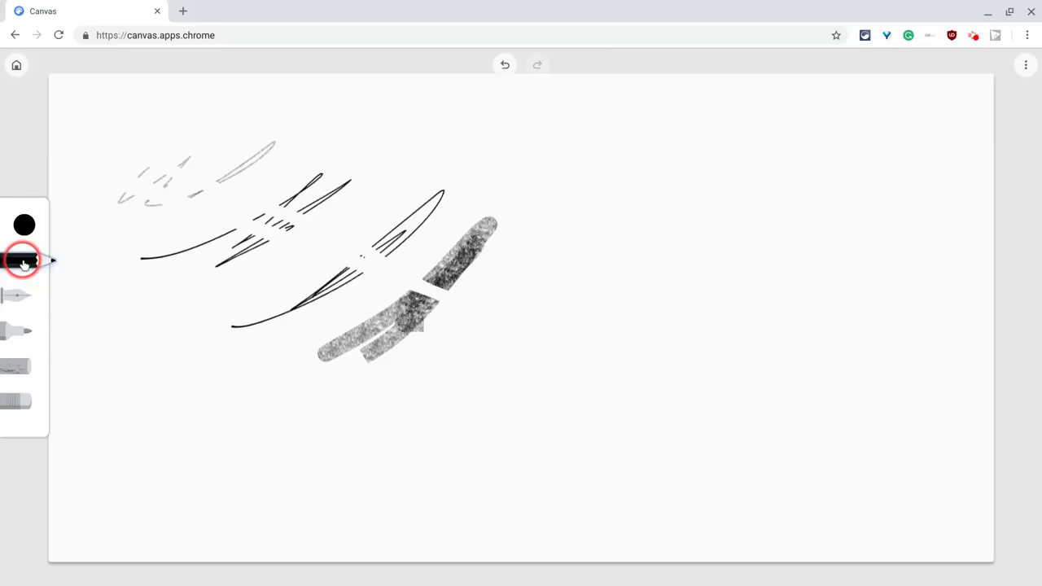
left_click(28, 262)
left_click_drag(107, 268, 180, 275)
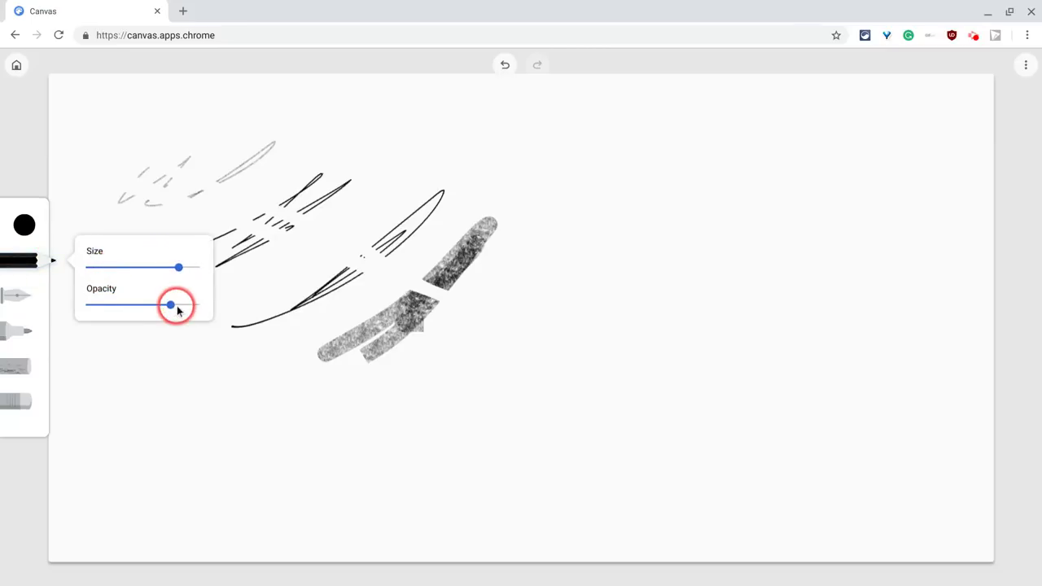
left_click_drag(173, 307, 111, 306)
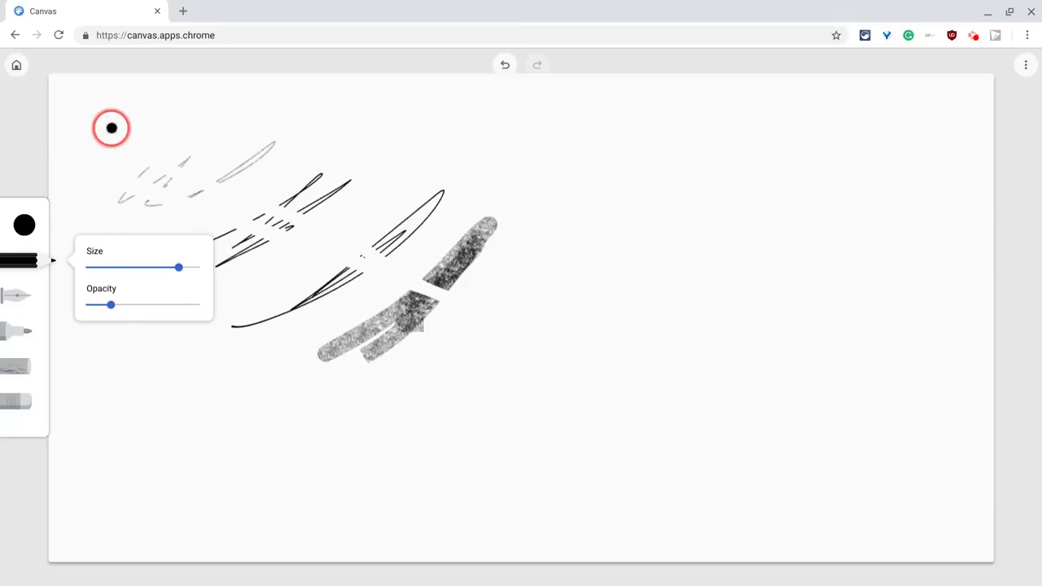
mouse_move(277, 210)
left_mouse_down()
mouse_move(441, 279)
mouse_move(589, 233)
mouse_move(431, 193)
mouse_move(512, 194)
left_mouse_up()
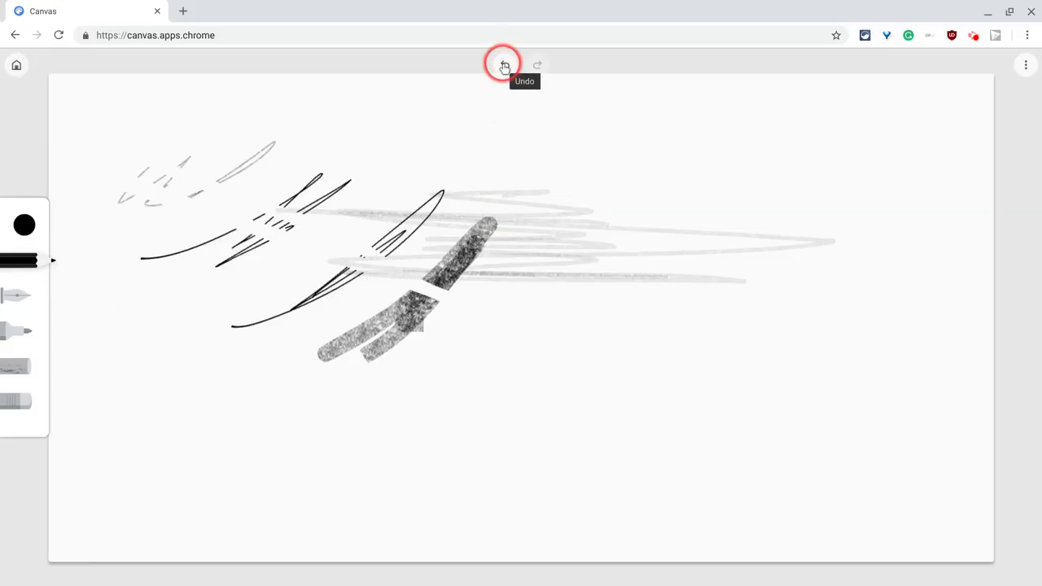
Make the pen thicker with lower opacity and draw faint grey loops over the upper drawing.
left_click(1024, 67)
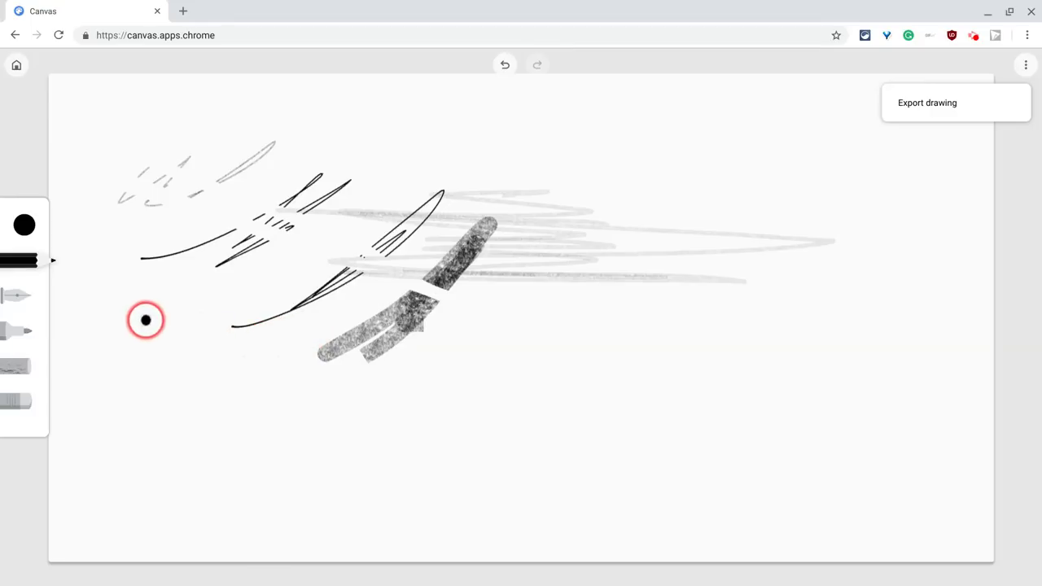
left_click(27, 289)
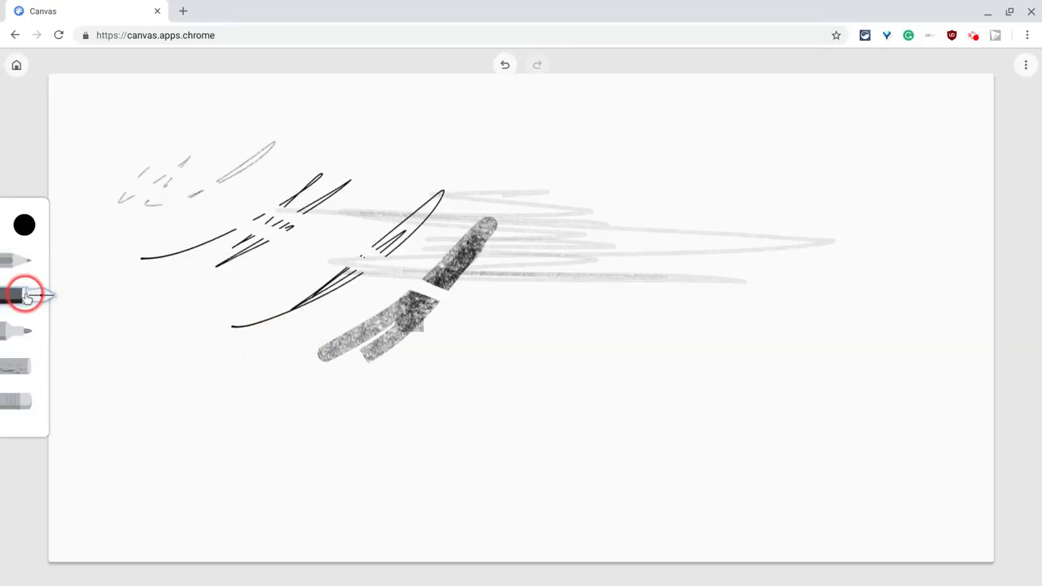
left_click(26, 297)
left_click_drag(107, 302, 163, 303)
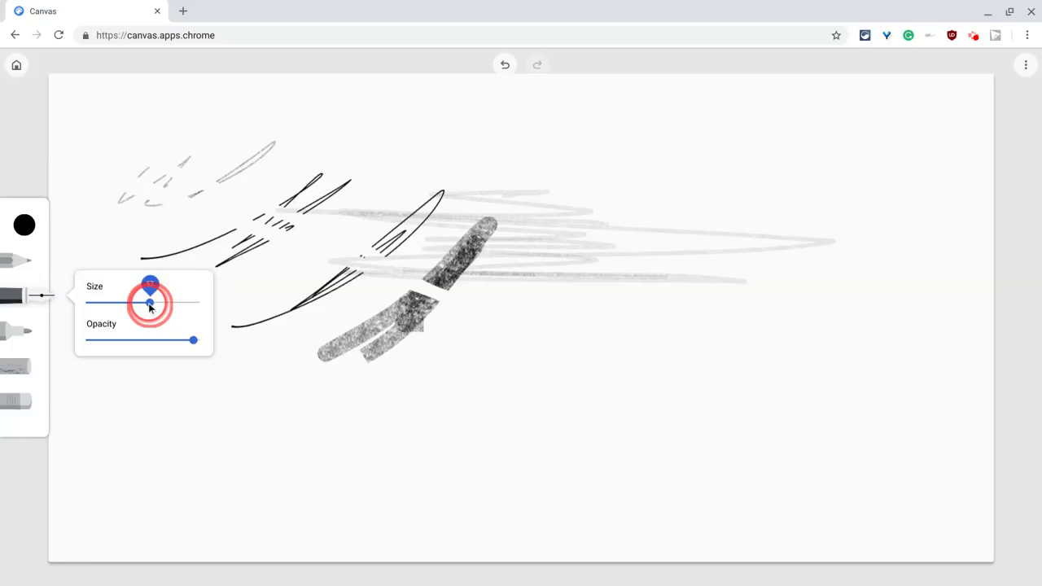
left_click_drag(193, 339, 125, 341)
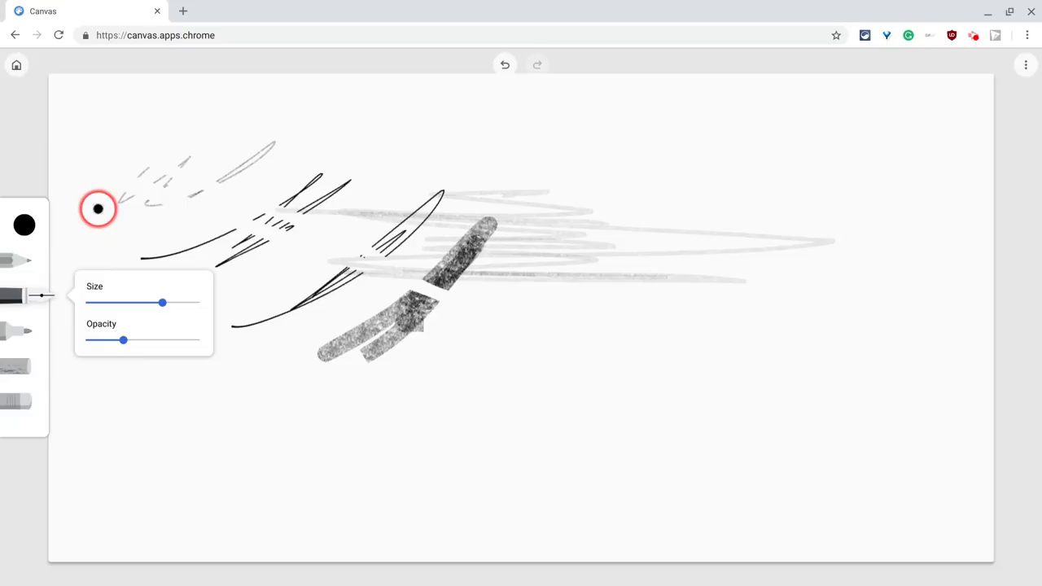
left_click_drag(409, 153, 414, 210)
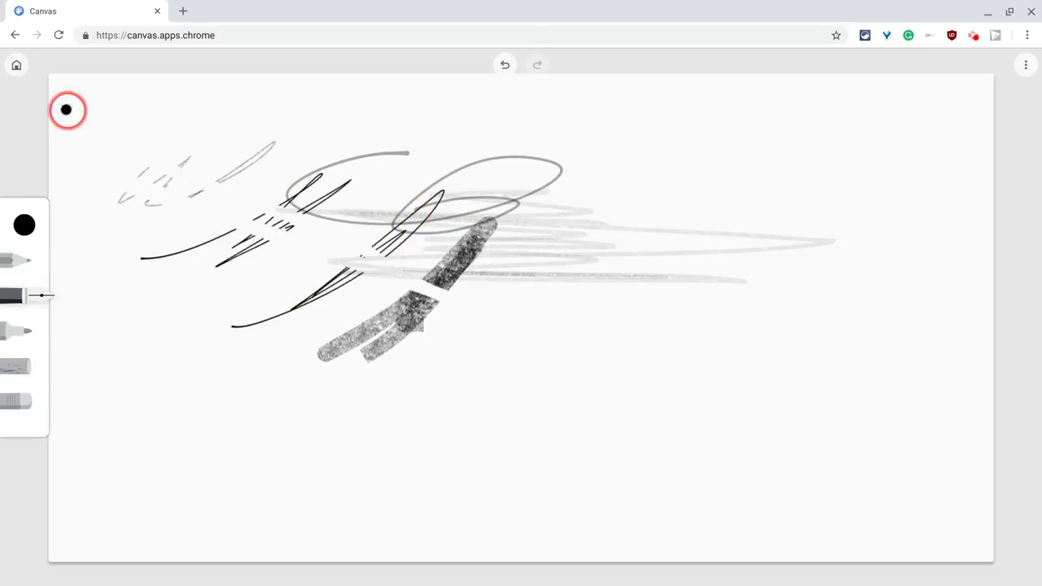
Return to the gallery with the drawing saved as the first thumbnail, then check the page and browser menus.
left_click(24, 73)
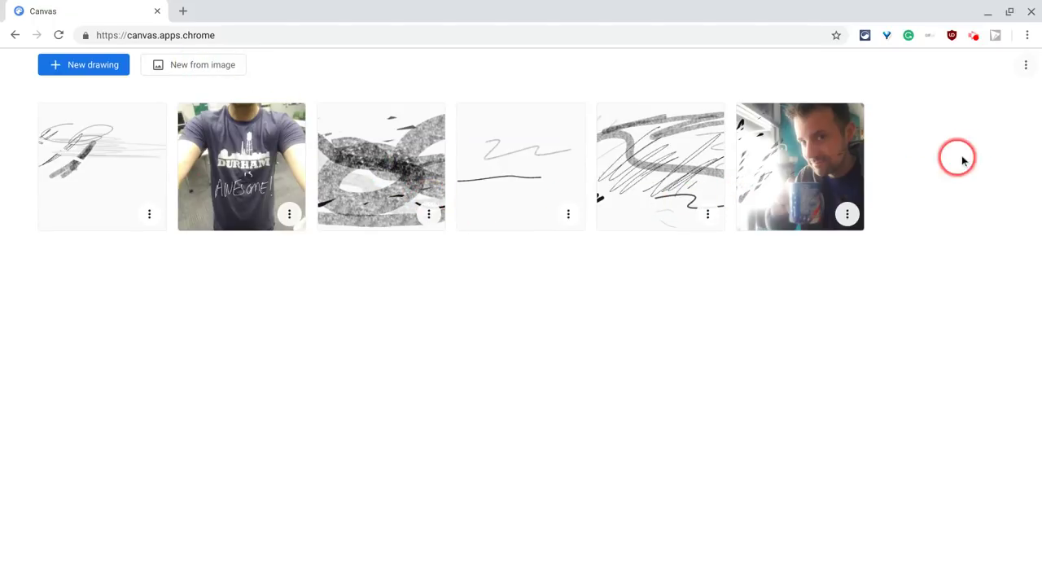
left_click(1024, 67)
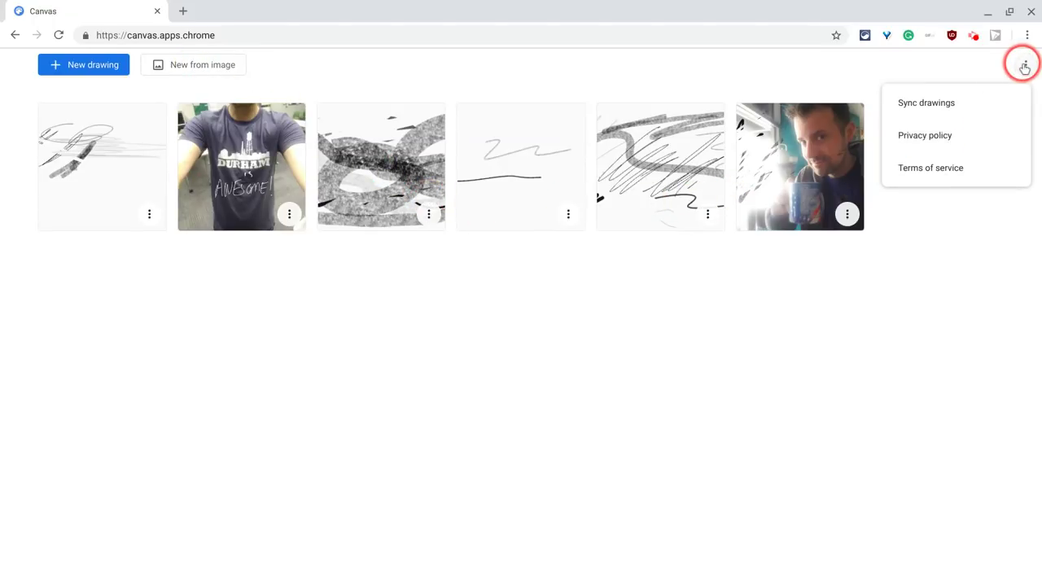
left_click(1025, 64)
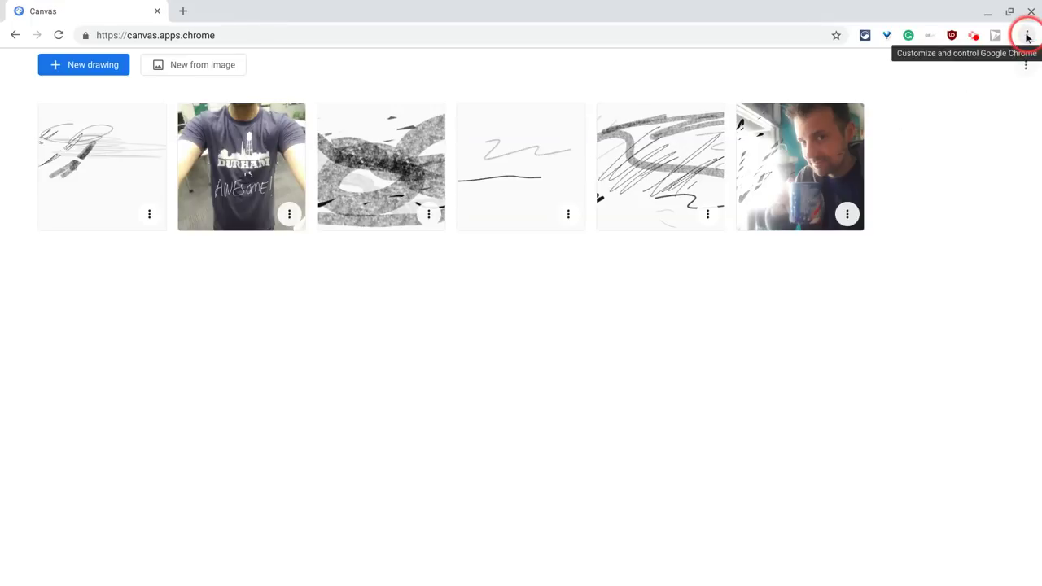
left_click(1027, 36)
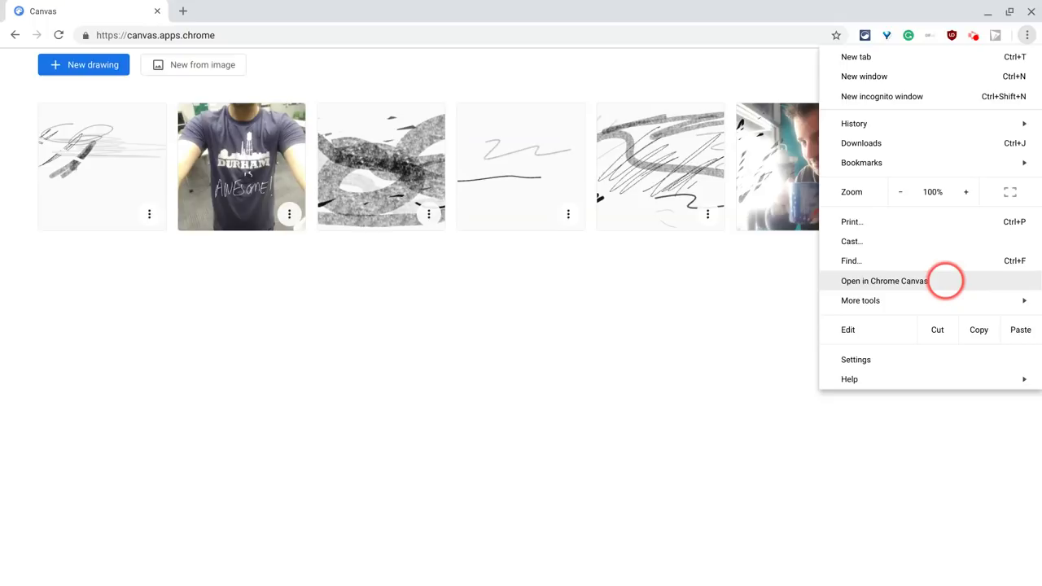
left_click(725, 314)
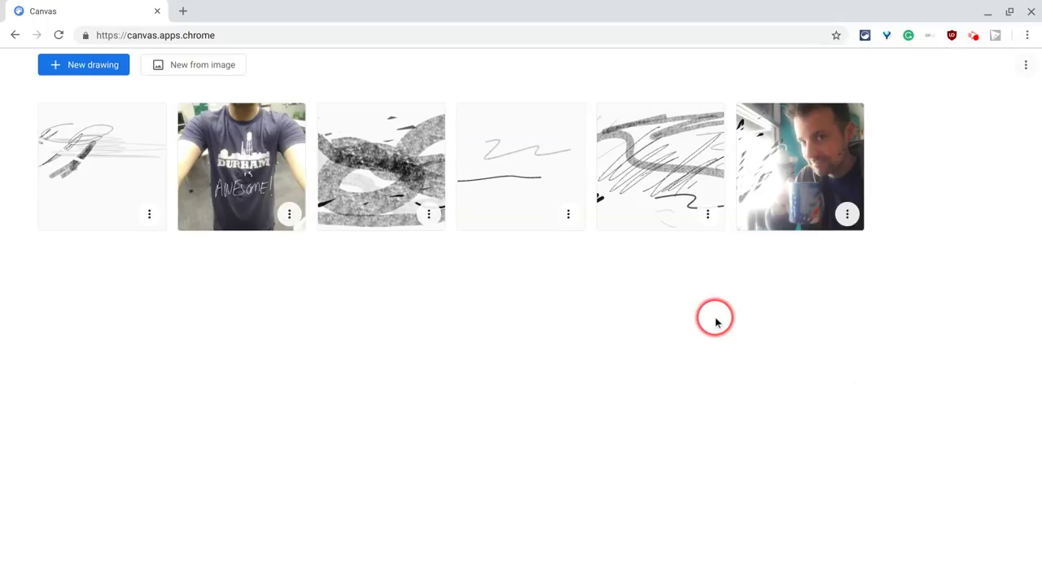